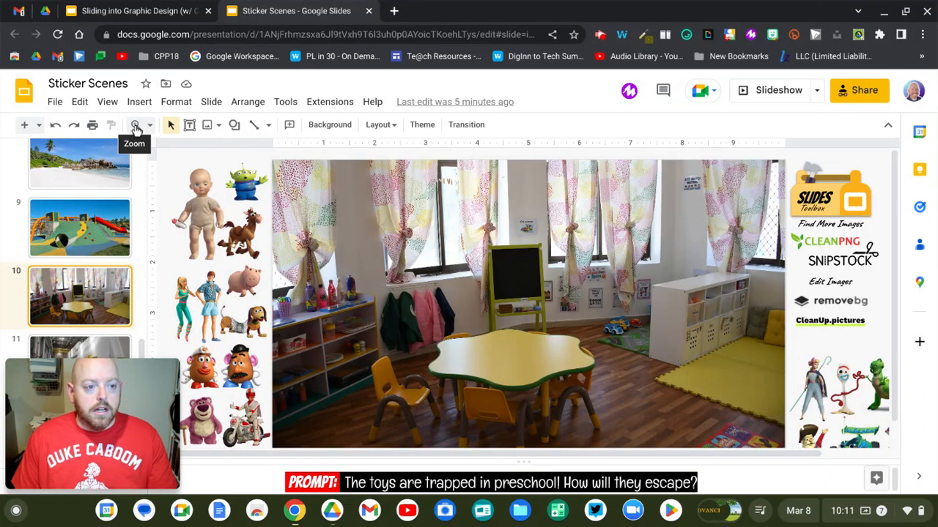
Zoom in twice on the shelf area of the photo, then fit the whole slide back in view
{"action": "left_click", "coordinate": [136, 126]}
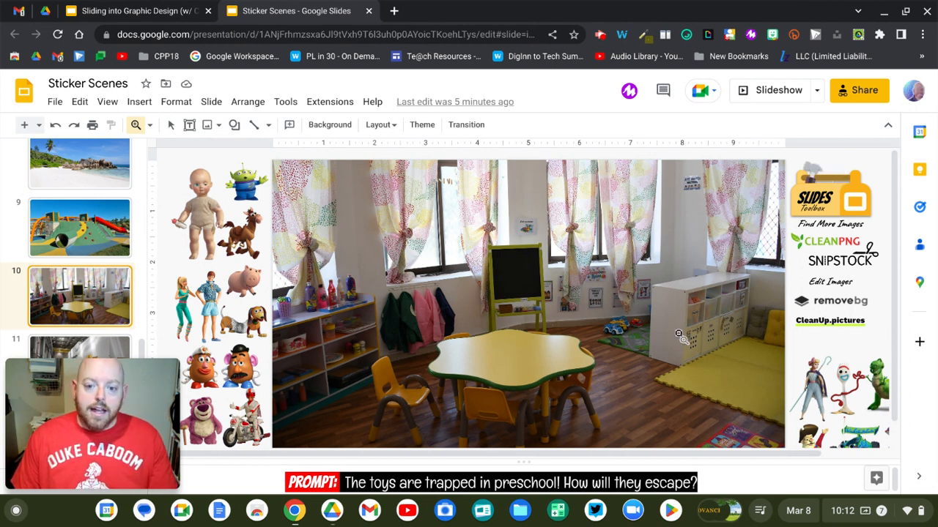
{"action": "left_click", "coordinate": [709, 359]}
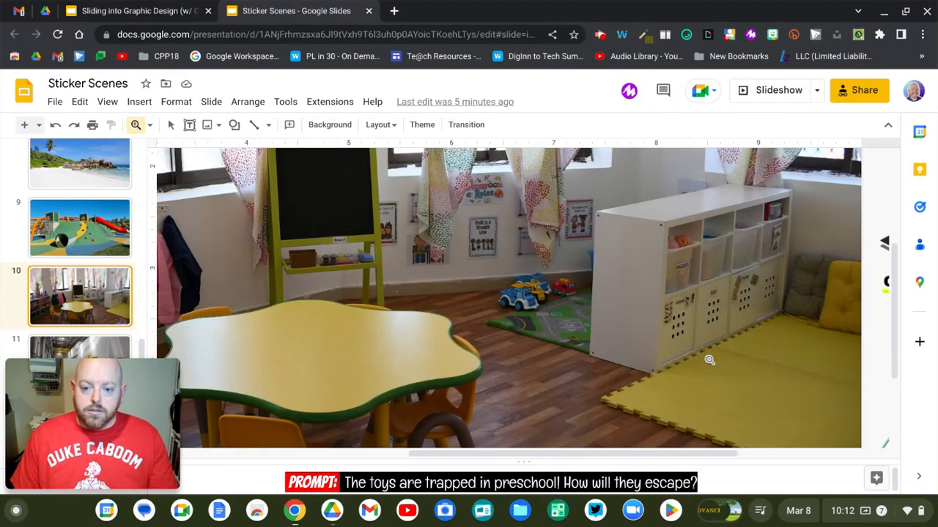
{"action": "left_click", "coordinate": [709, 360]}
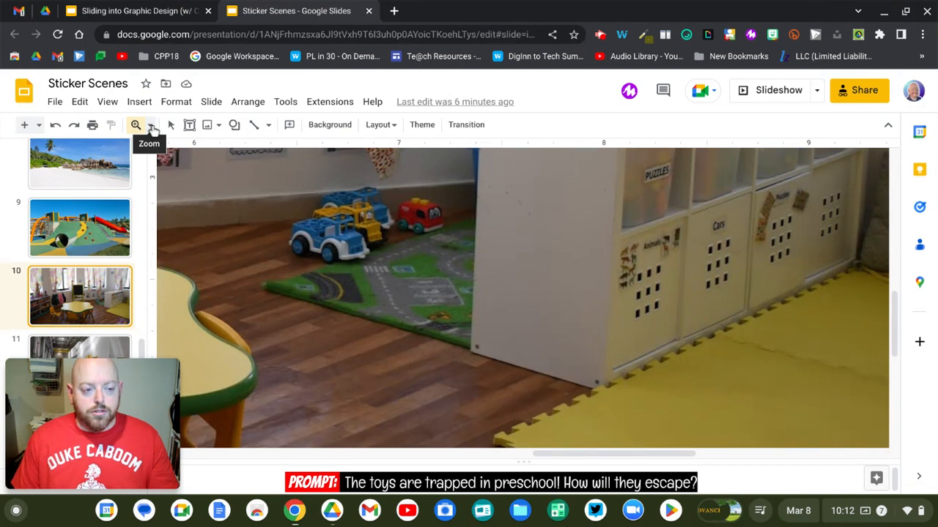
{"action": "left_click", "coordinate": [150, 126]}
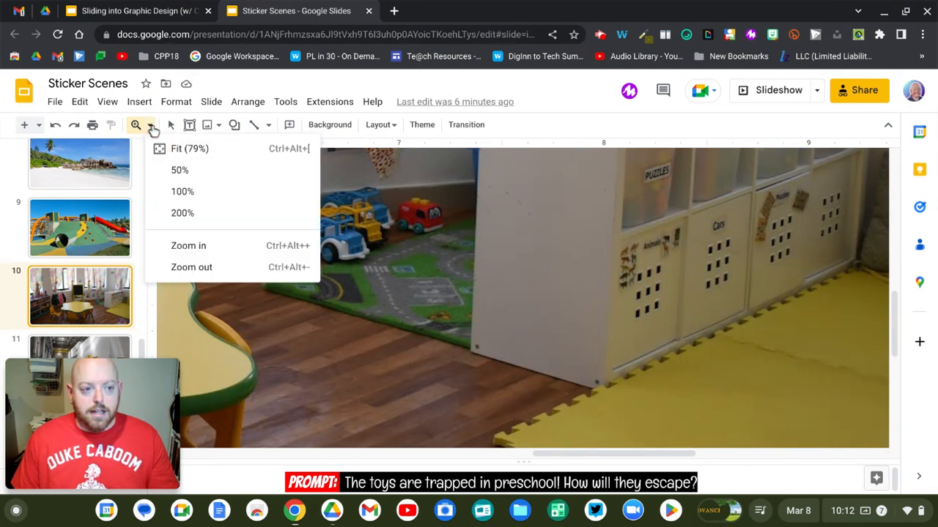
{"action": "left_click", "coordinate": [183, 151]}
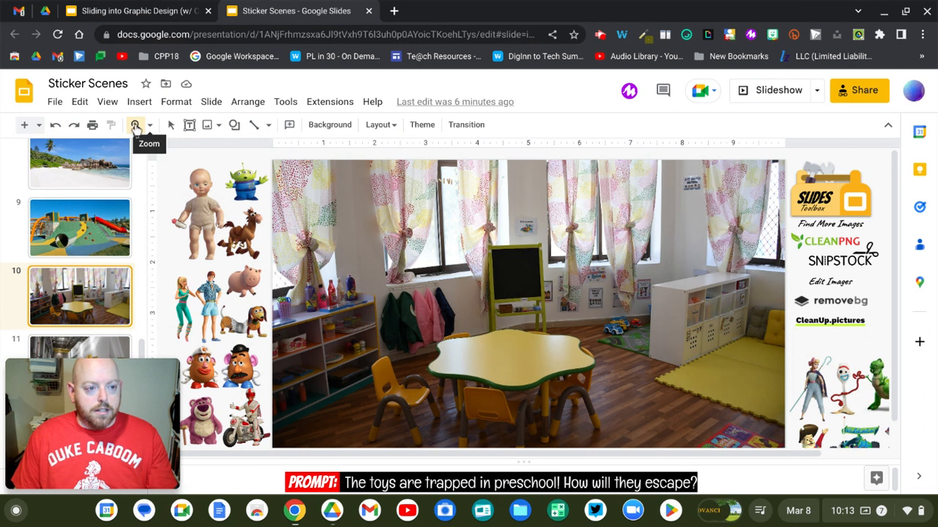
Zoom in on the shelf corner and scroll right until the Forky sticker panel shows
{"action": "left_click", "coordinate": [136, 126]}
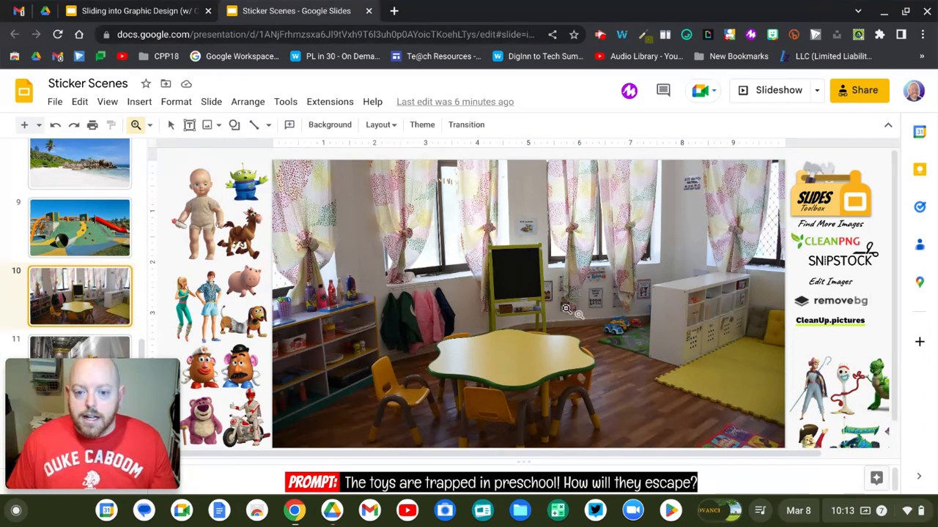
{"action": "left_click", "coordinate": [720, 352]}
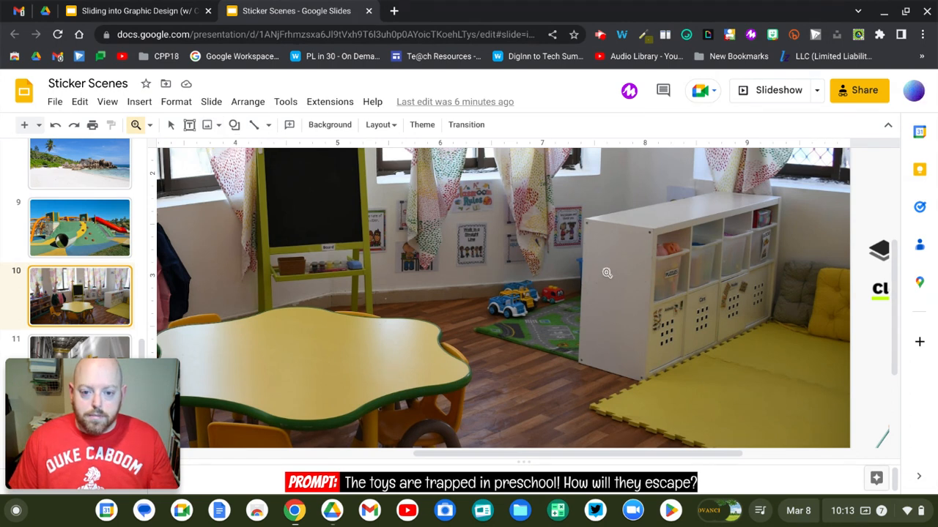
{"action": "key", "text": "Escape"}
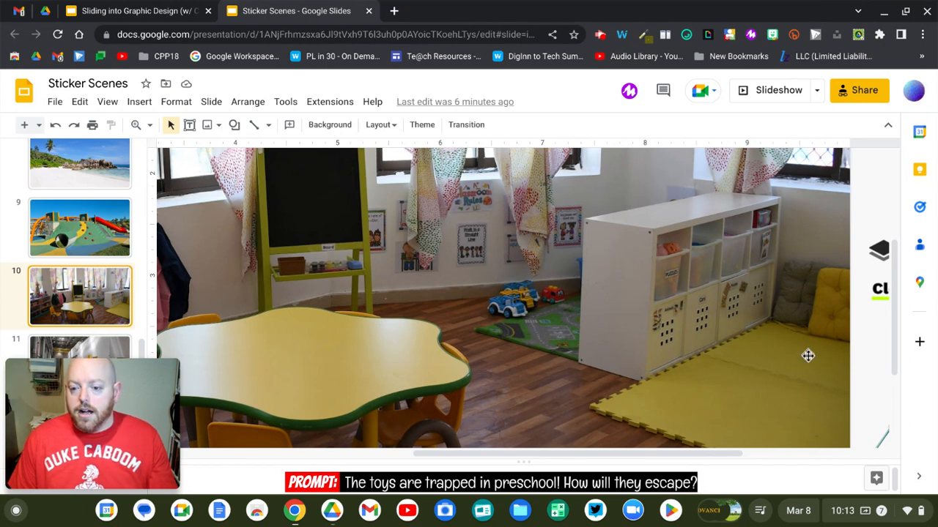
{"action": "scroll", "coordinate": [807, 355], "scroll_direction": "right", "scroll_amount": 3}
{"action": "scroll", "coordinate": [807, 355], "scroll_direction": "right", "scroll_amount": 1}
{"action": "scroll", "coordinate": [808, 356], "scroll_direction": "right", "scroll_amount": 5}
{"action": "scroll", "coordinate": [807, 355], "scroll_direction": "right", "scroll_amount": 8}
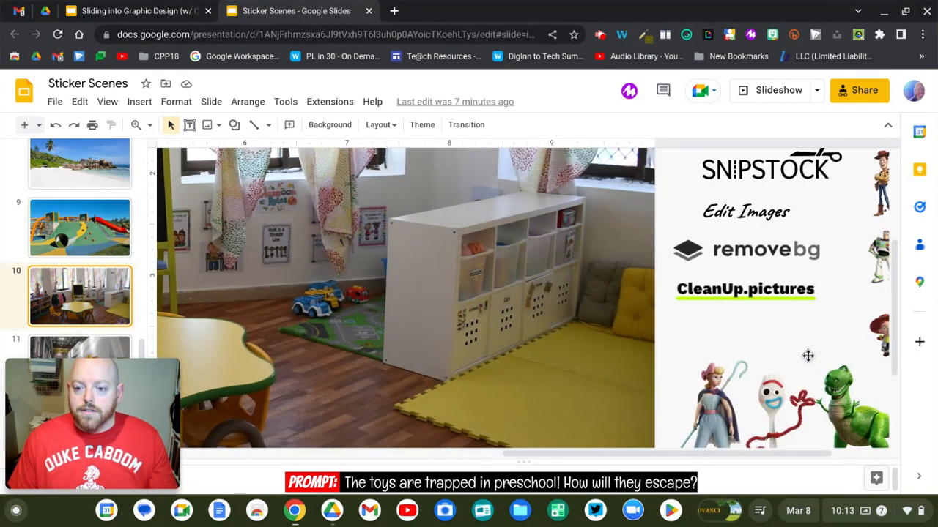
{"action": "scroll", "coordinate": [807, 355], "scroll_direction": "right", "scroll_amount": 1}
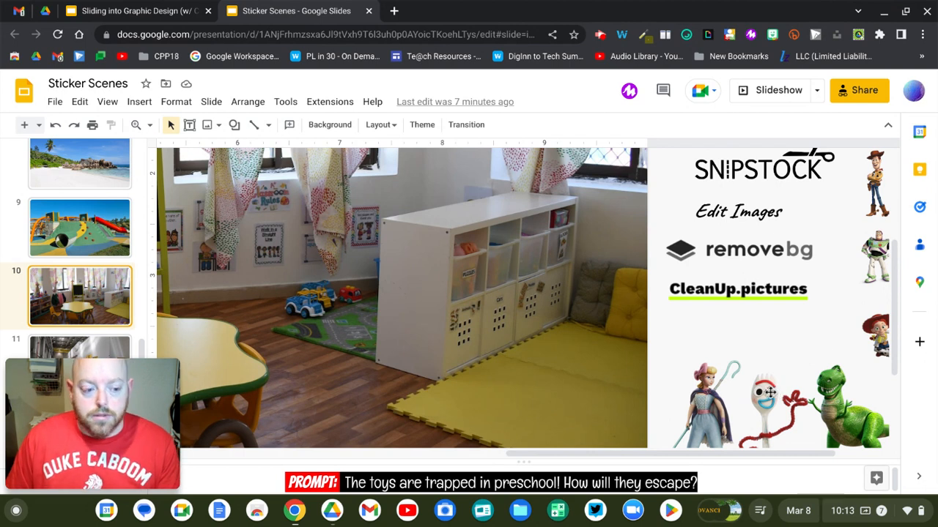
Drag Forky onto the classroom photo, shrink it to a fraction of its size, and set it at the shelf base
{"action": "left_click_drag", "start_coordinate": [755, 375], "coordinate": [494, 320]}
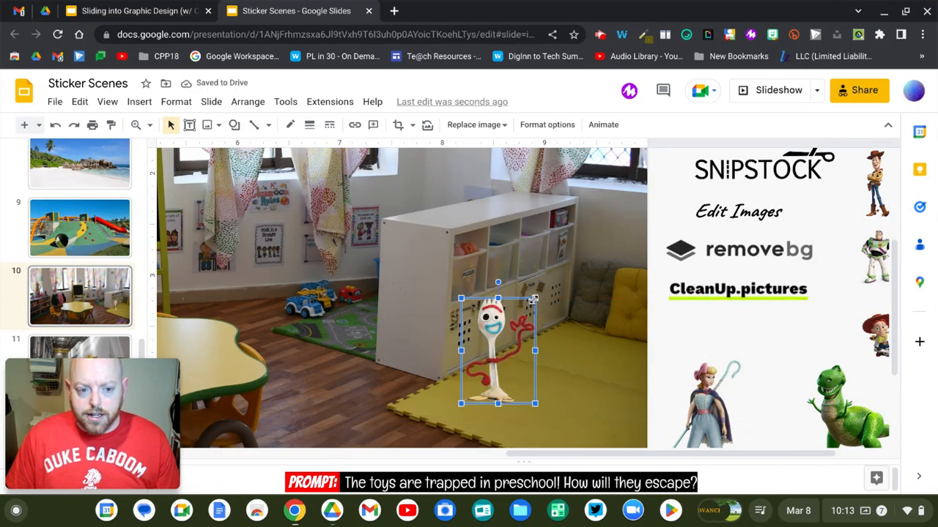
{"action": "left_click_drag", "start_coordinate": [534, 299], "coordinate": [484, 354]}
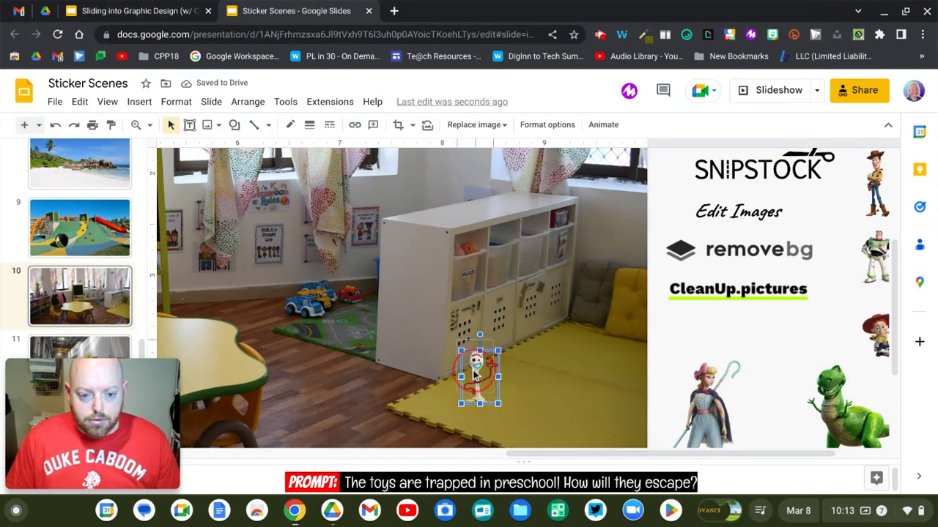
{"action": "mouse_move", "coordinate": [474, 374]}
{"action": "left_mouse_down"}
{"action": "mouse_move", "coordinate": [468, 357]}
{"action": "mouse_move", "coordinate": [492, 336]}
{"action": "mouse_move", "coordinate": [467, 371]}
{"action": "mouse_move", "coordinate": [481, 364]}
{"action": "left_mouse_up"}
{"action": "left_click", "coordinate": [470, 374]}
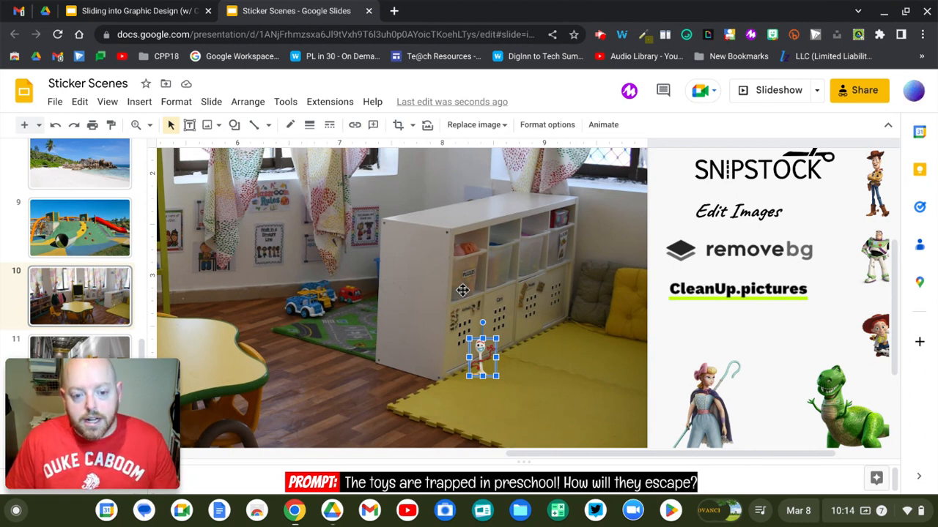
Magnify the view twice on the Forky sticker, then select Forky for editing
{"action": "left_click", "coordinate": [136, 124]}
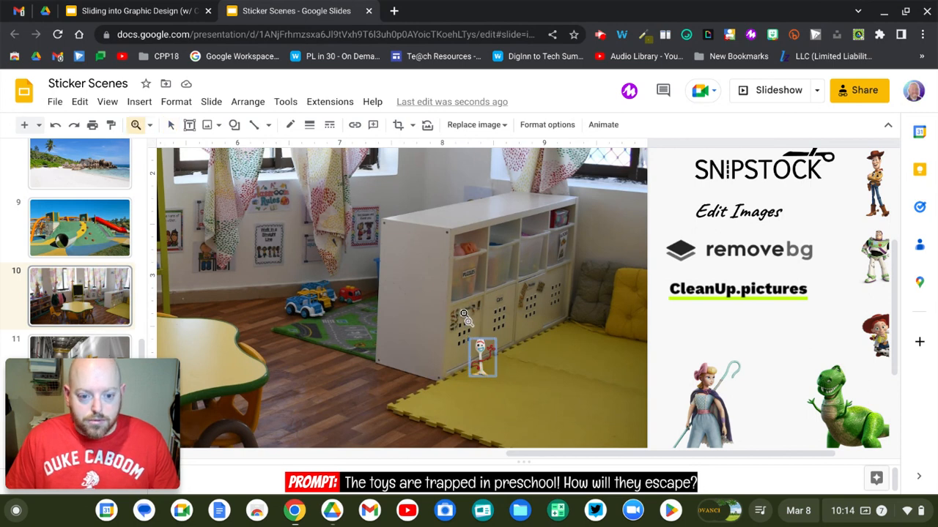
{"action": "left_click", "coordinate": [477, 343]}
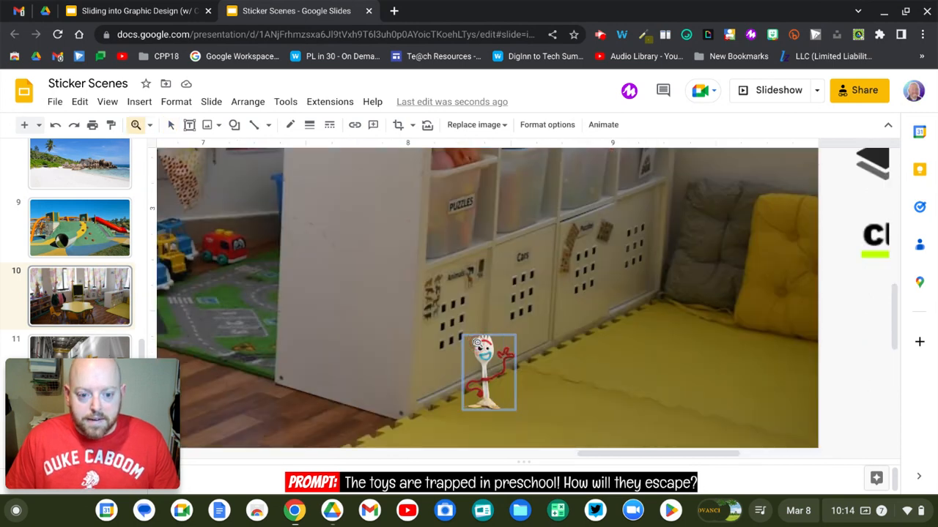
{"action": "left_click", "coordinate": [477, 343]}
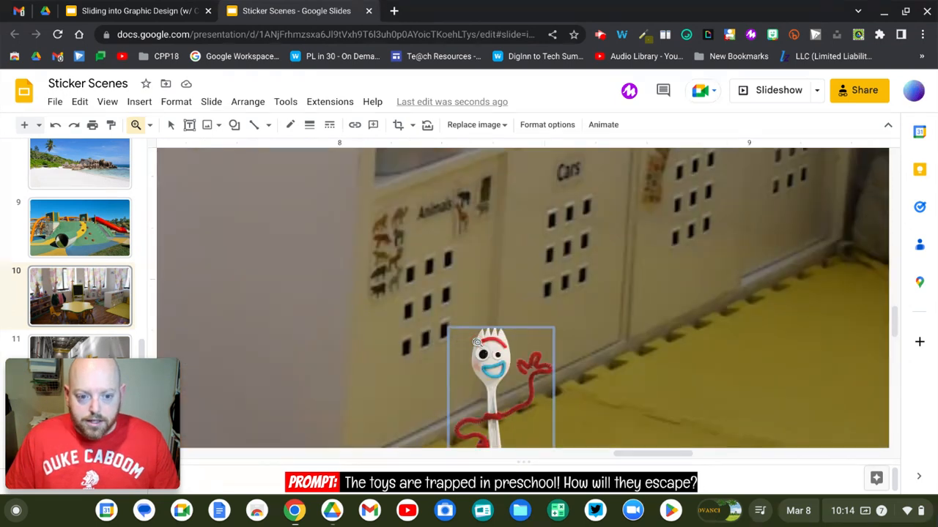
{"action": "scroll", "coordinate": [477, 343], "scroll_direction": "down", "scroll_amount": 3}
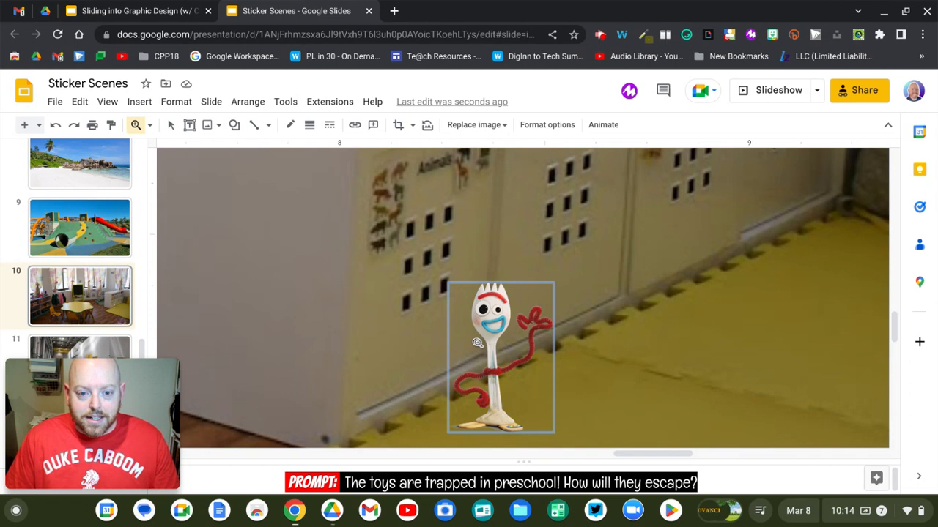
{"action": "scroll", "coordinate": [477, 343], "scroll_direction": "down", "scroll_amount": 2}
{"action": "scroll", "coordinate": [477, 342], "scroll_direction": "down", "scroll_amount": 1}
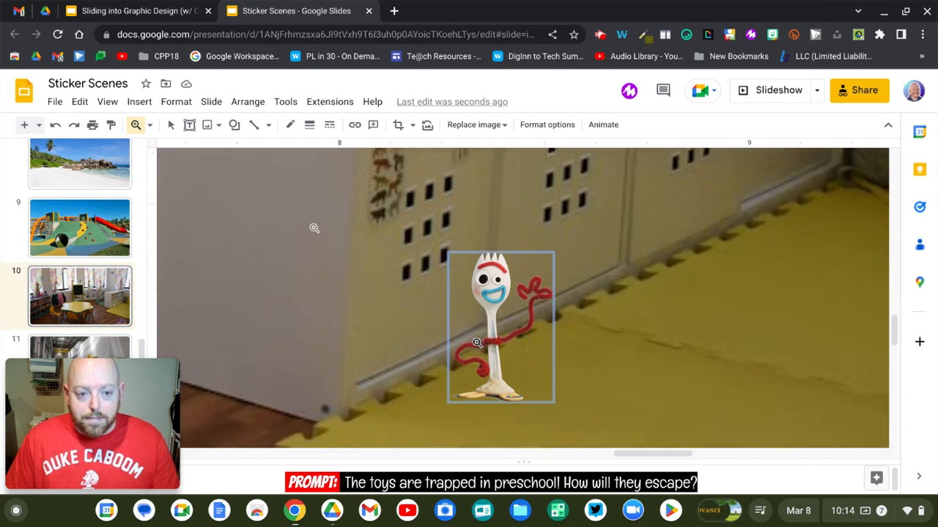
{"action": "left_click", "coordinate": [170, 129]}
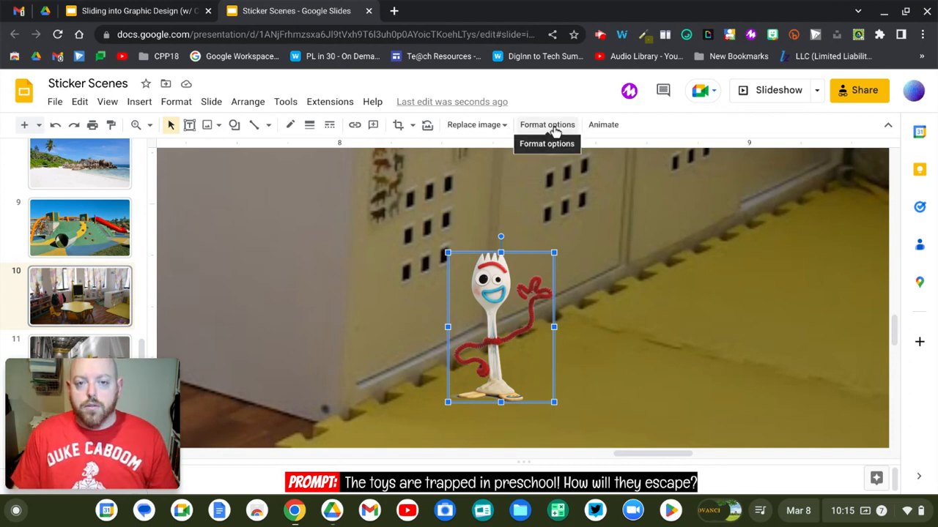
Turn on a drop shadow for the Forky image in Format options
{"action": "left_click", "coordinate": [554, 128]}
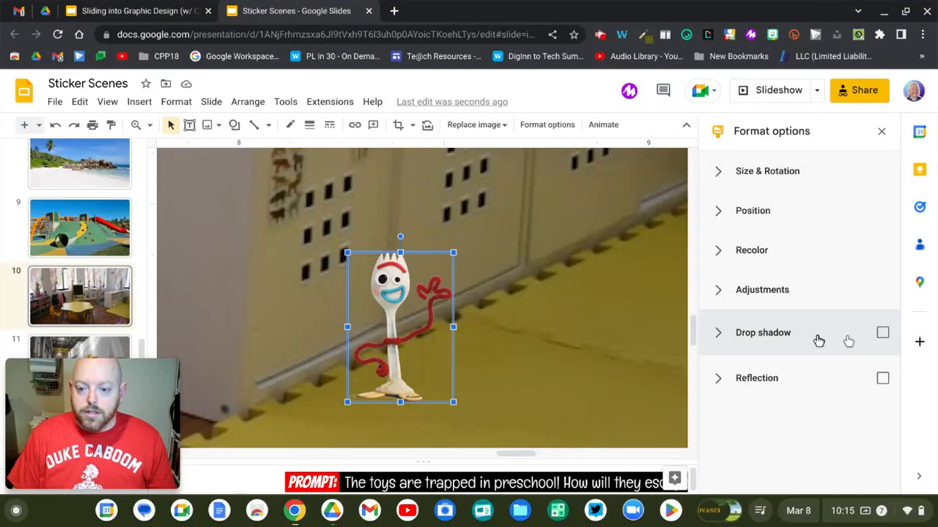
{"action": "left_click", "coordinate": [883, 334]}
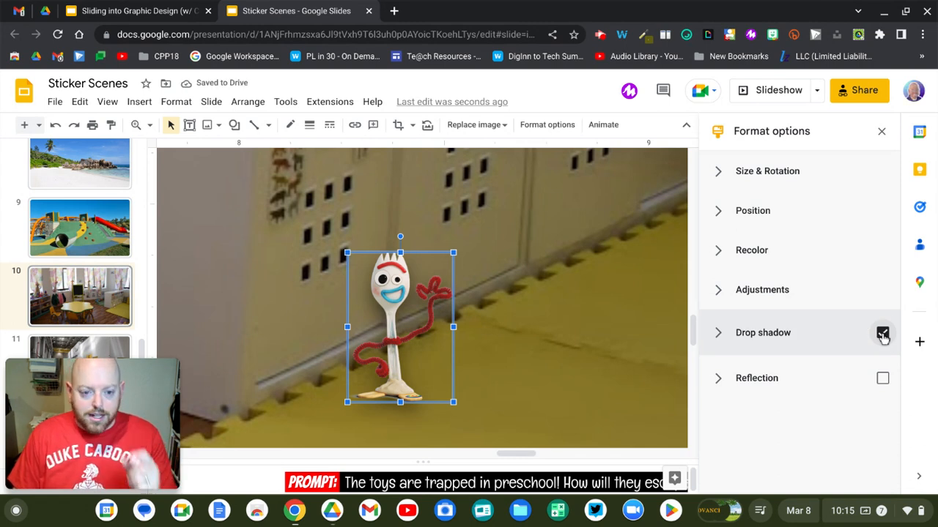
Toggle Forky's drop shadow off and back on so it stays enabled
{"action": "left_click", "coordinate": [882, 334]}
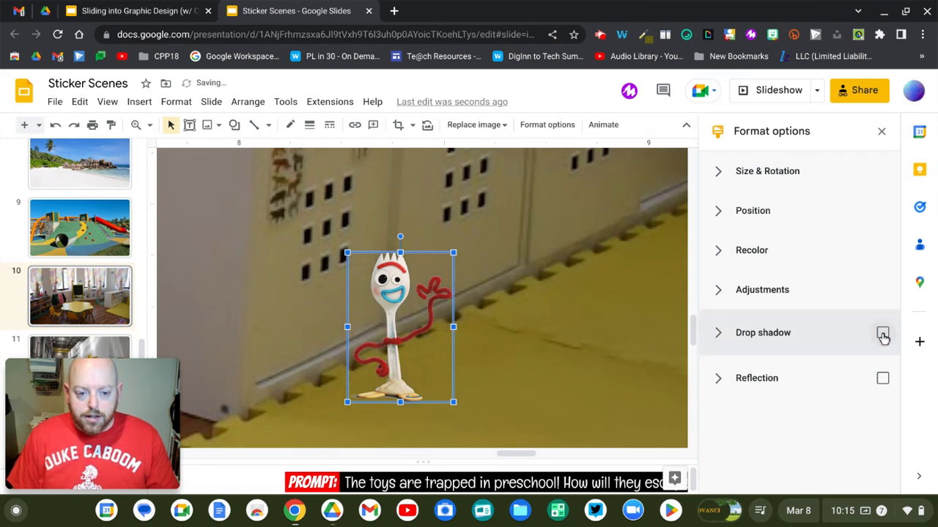
{"action": "left_click", "coordinate": [883, 334]}
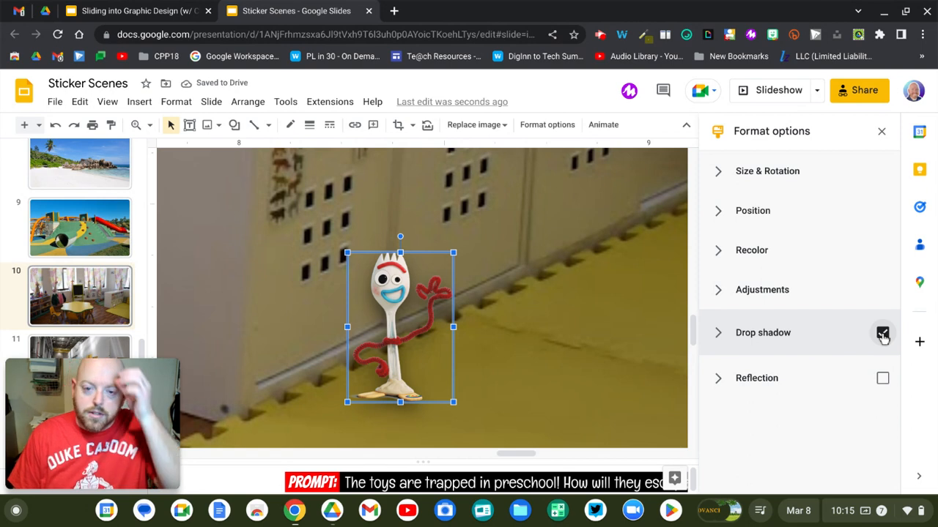
Tune Forky's drop shadow to zero distance, a new angle and a small blur radius
{"action": "left_click", "coordinate": [721, 335]}
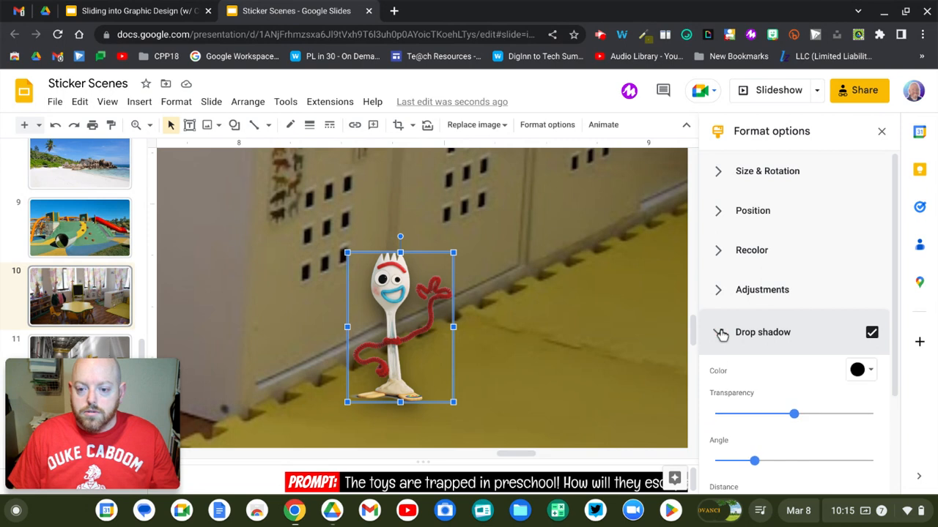
{"action": "scroll", "coordinate": [721, 335], "scroll_direction": "down", "scroll_amount": 2}
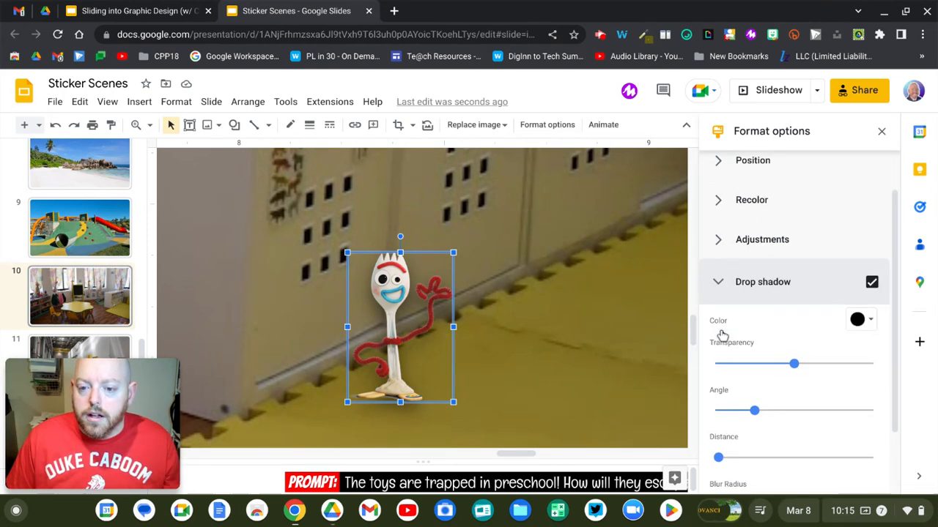
{"action": "scroll", "coordinate": [721, 335], "scroll_direction": "down", "scroll_amount": 2}
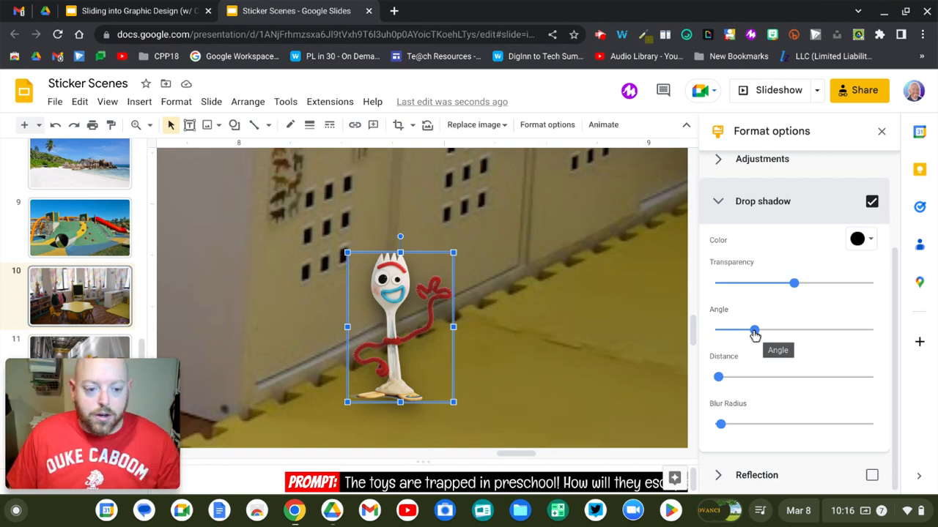
{"action": "left_click", "coordinate": [720, 378]}
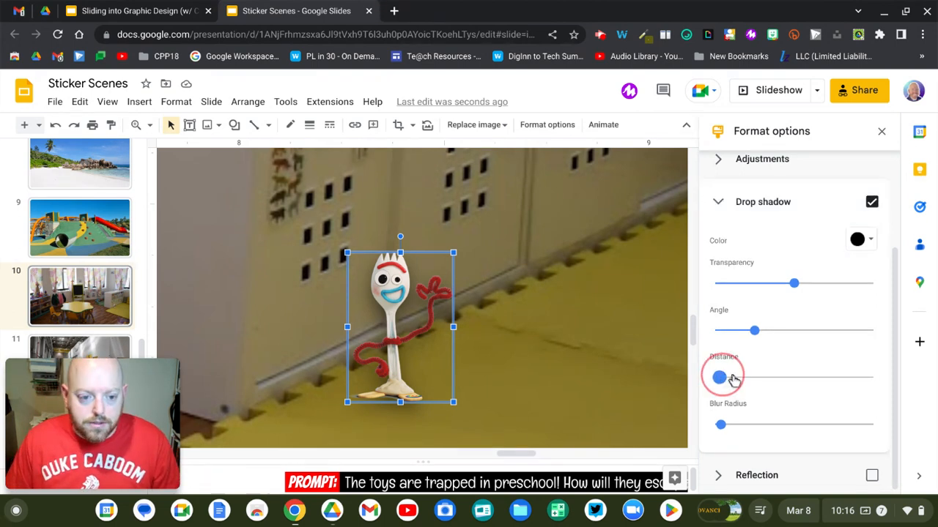
{"action": "left_click_drag", "start_coordinate": [737, 380], "coordinate": [742, 381]}
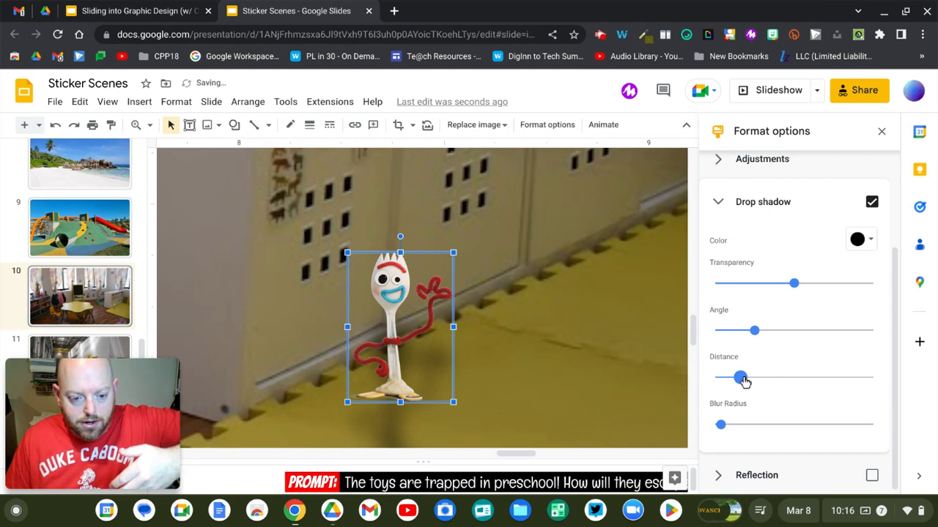
{"action": "left_click_drag", "start_coordinate": [742, 380], "coordinate": [720, 378]}
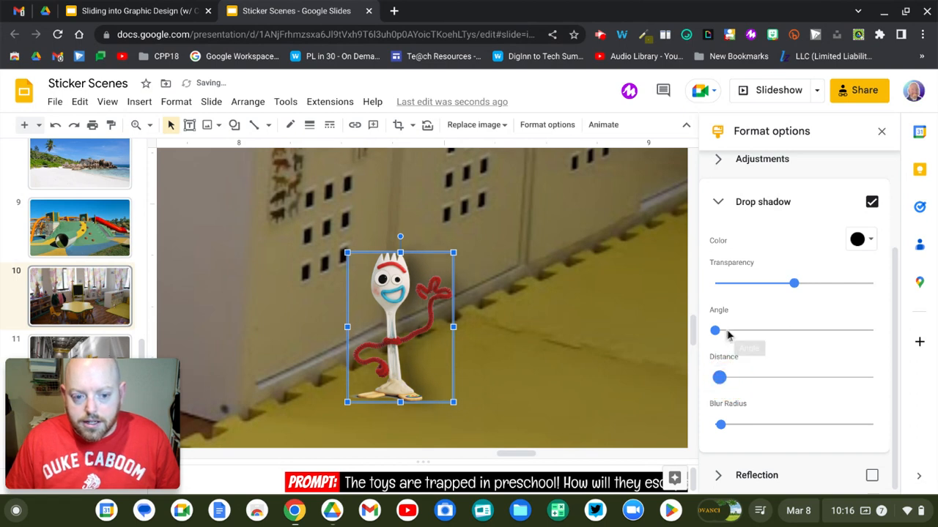
{"action": "left_click_drag", "start_coordinate": [717, 336], "coordinate": [787, 343]}
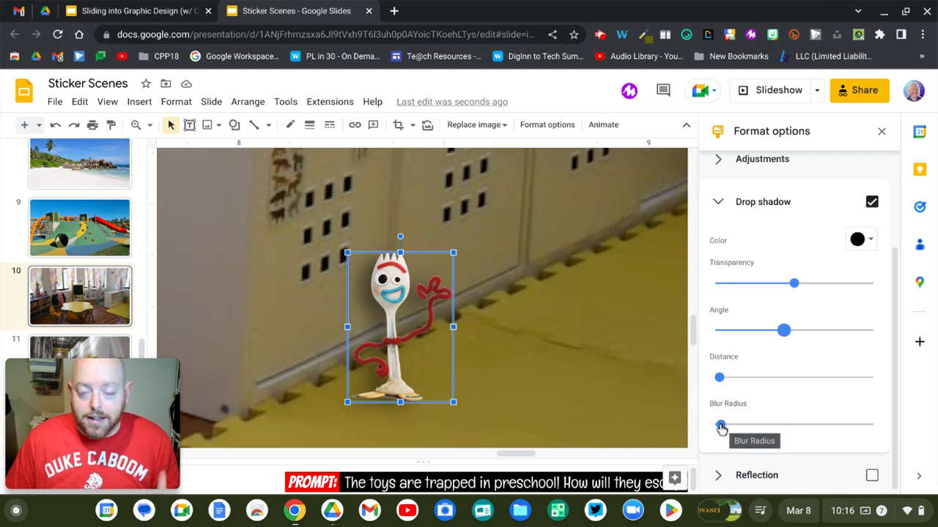
{"action": "left_click_drag", "start_coordinate": [721, 429], "coordinate": [725, 430]}
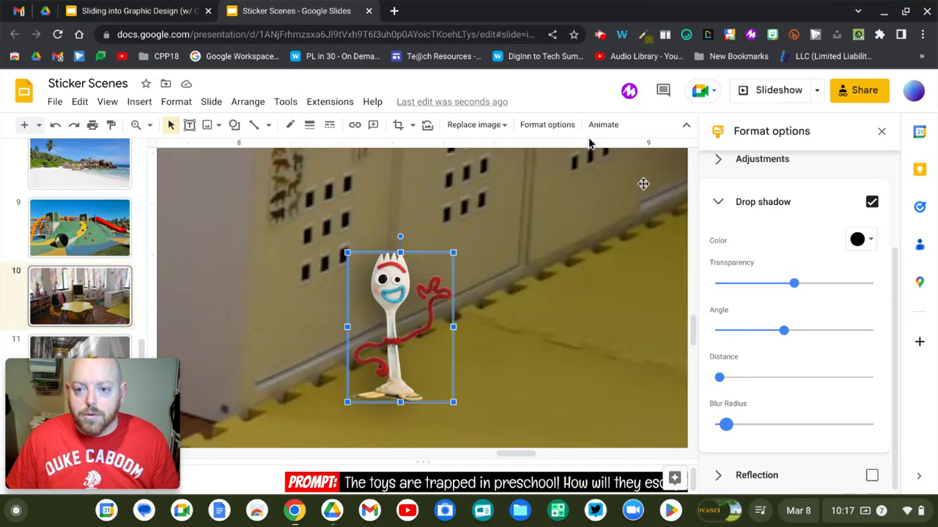
Try brightening Forky, return brightness to normal, and lower its contrast slightly
{"action": "scroll", "coordinate": [725, 227], "scroll_direction": "up", "scroll_amount": 1}
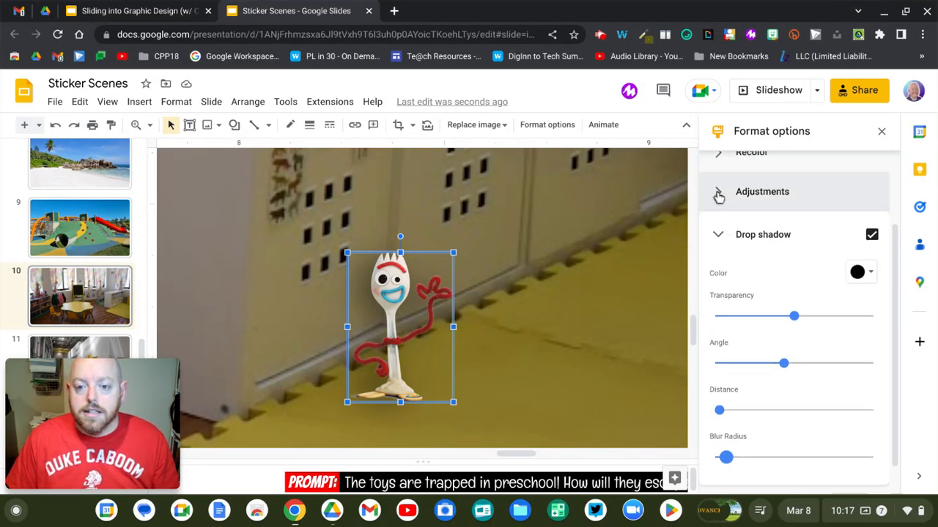
{"action": "left_click", "coordinate": [718, 193]}
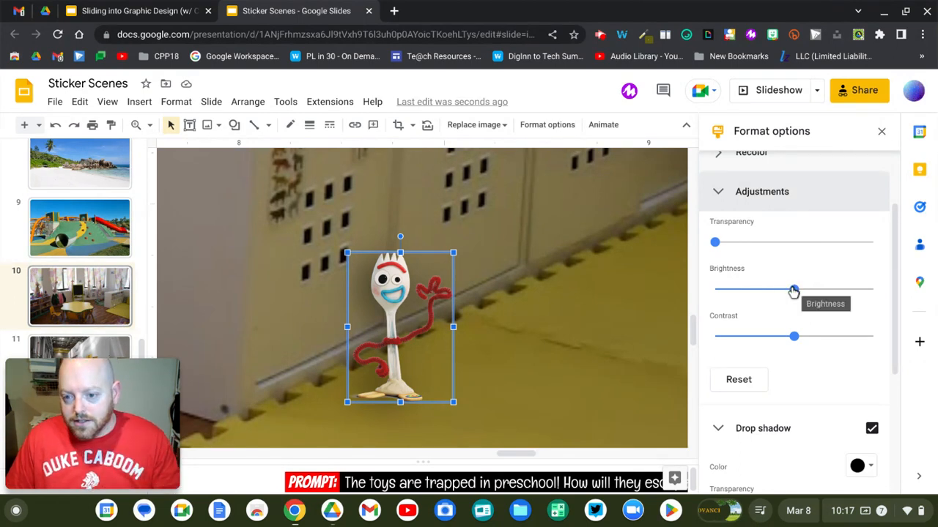
{"action": "left_click_drag", "start_coordinate": [794, 290], "coordinate": [859, 297]}
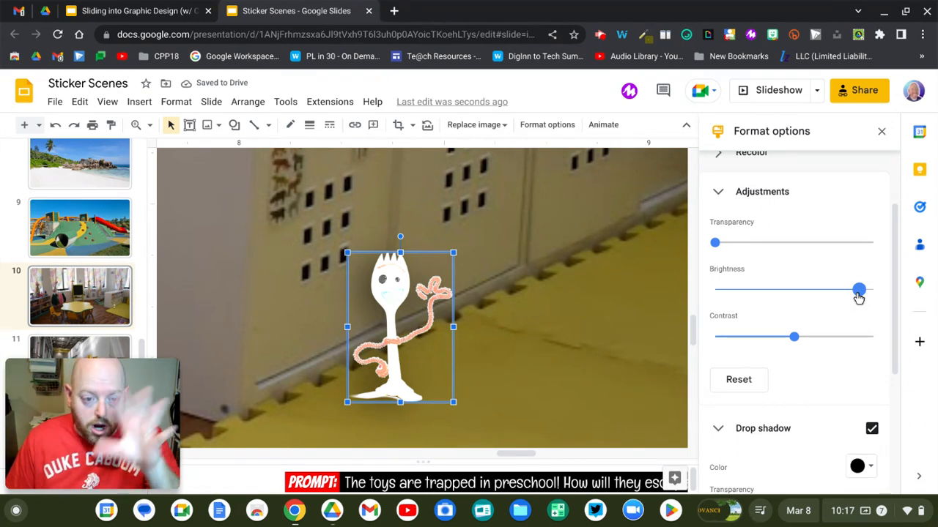
{"action": "left_click_drag", "start_coordinate": [854, 296], "coordinate": [768, 303]}
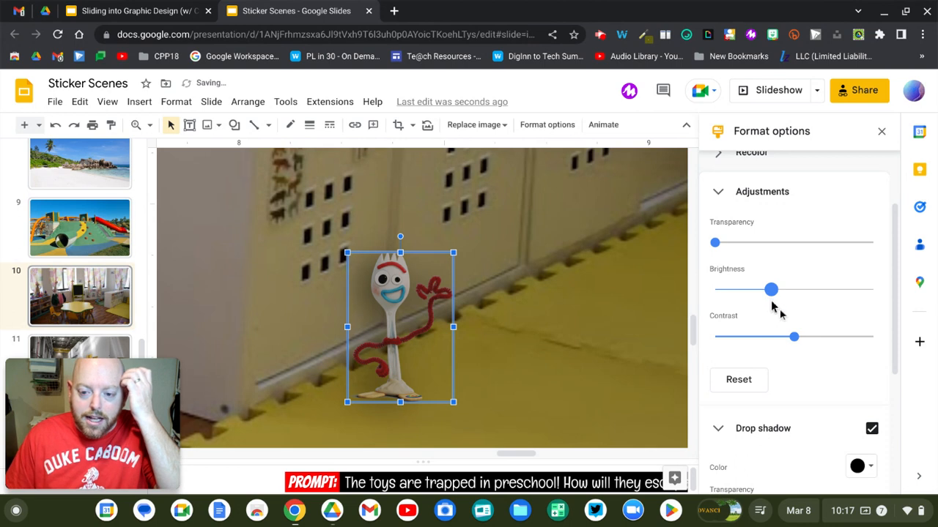
{"action": "left_click_drag", "start_coordinate": [795, 340], "coordinate": [781, 342]}
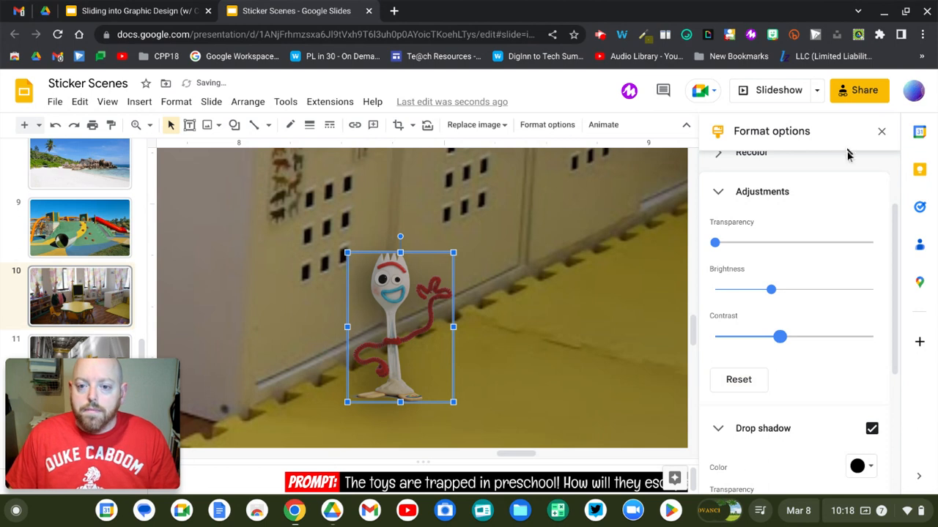
Close Format options, fit the whole slide in the window, and select the baby doll sticker
{"action": "left_click", "coordinate": [882, 132]}
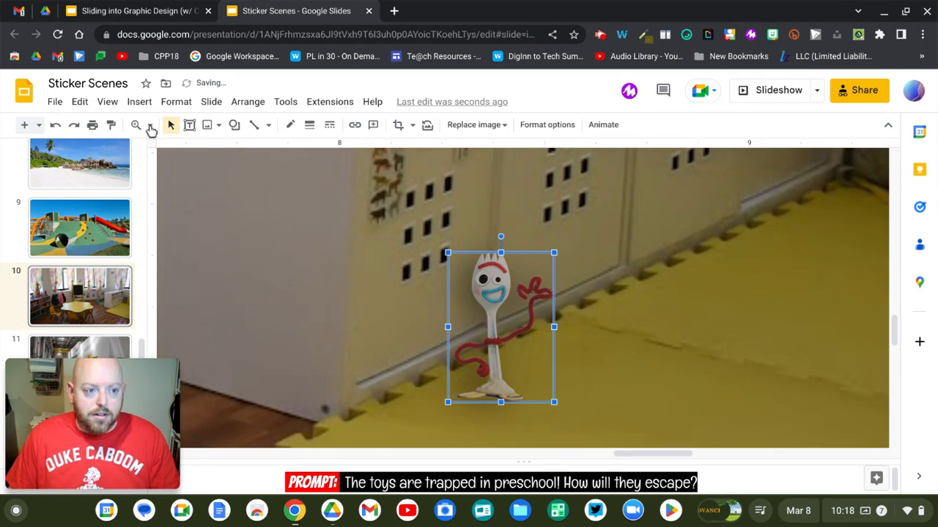
{"action": "left_click", "coordinate": [150, 127]}
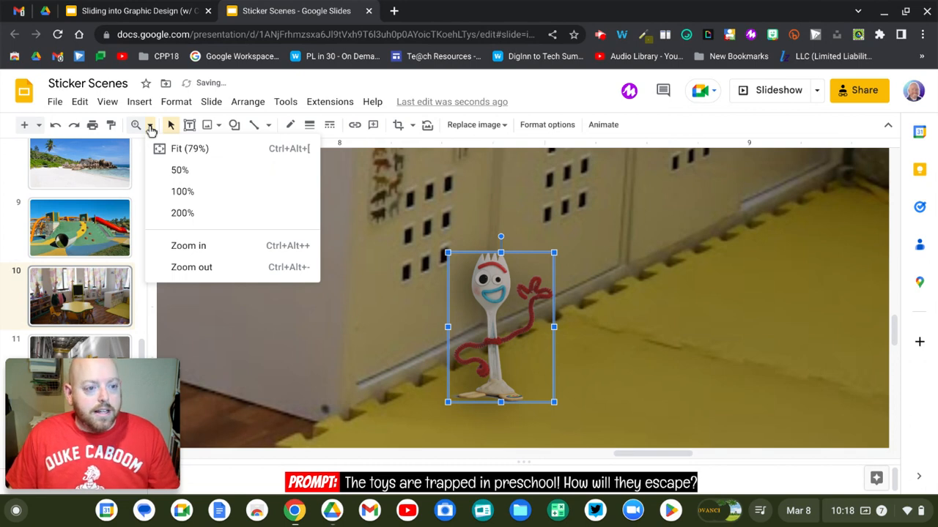
{"action": "left_click", "coordinate": [183, 152]}
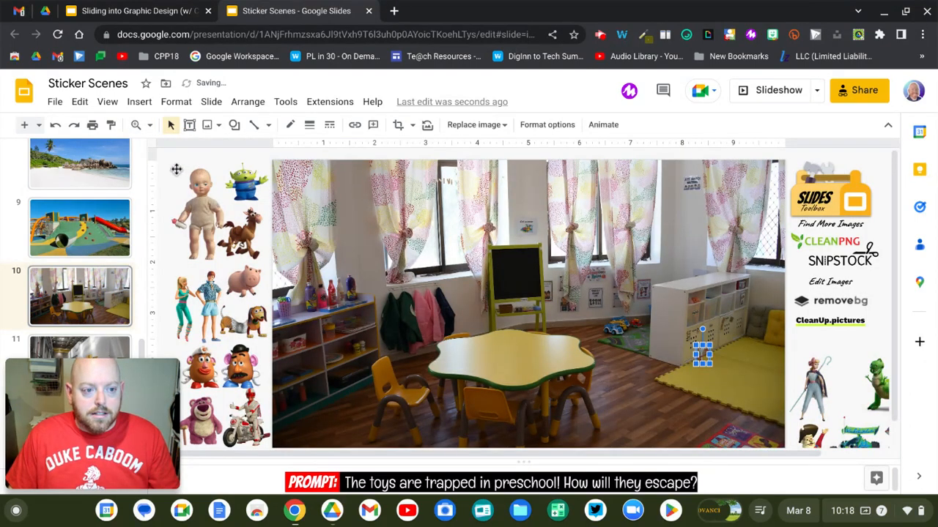
{"action": "left_click", "coordinate": [176, 169]}
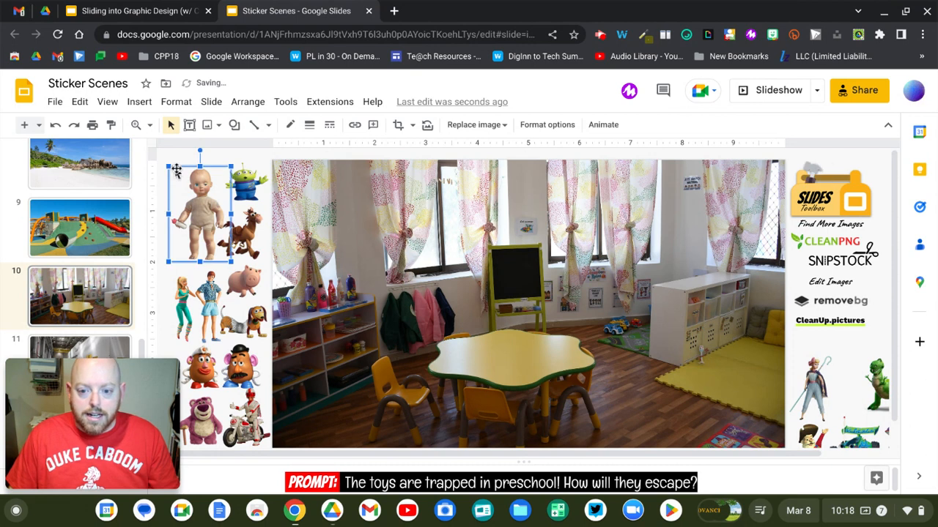